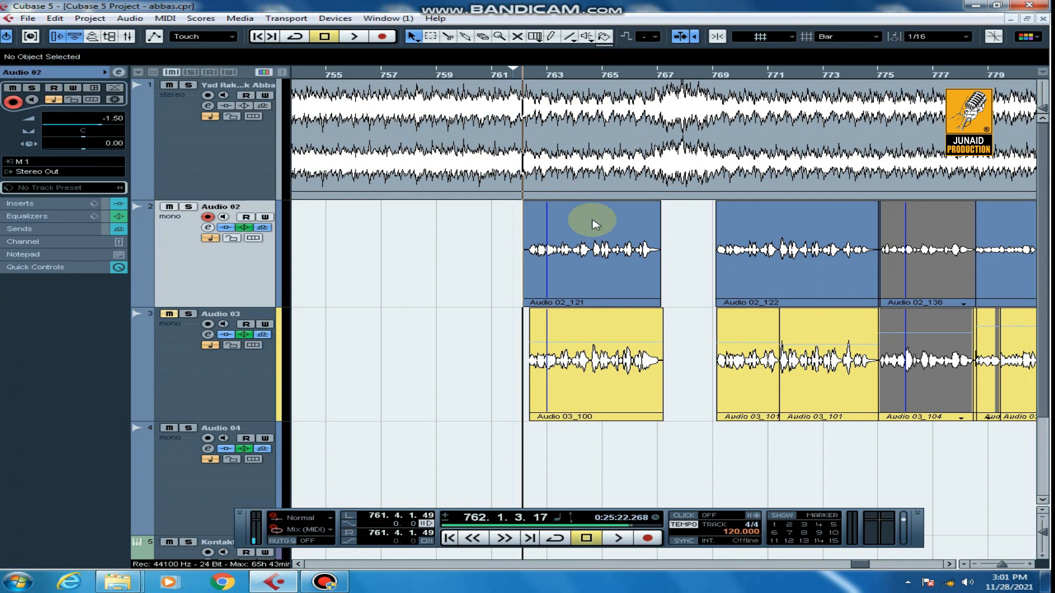
Select all events of the song across the three audio tracks, from about bar 709 to 857, and set the locators to the selection.
{"action": "key", "text": "g"}
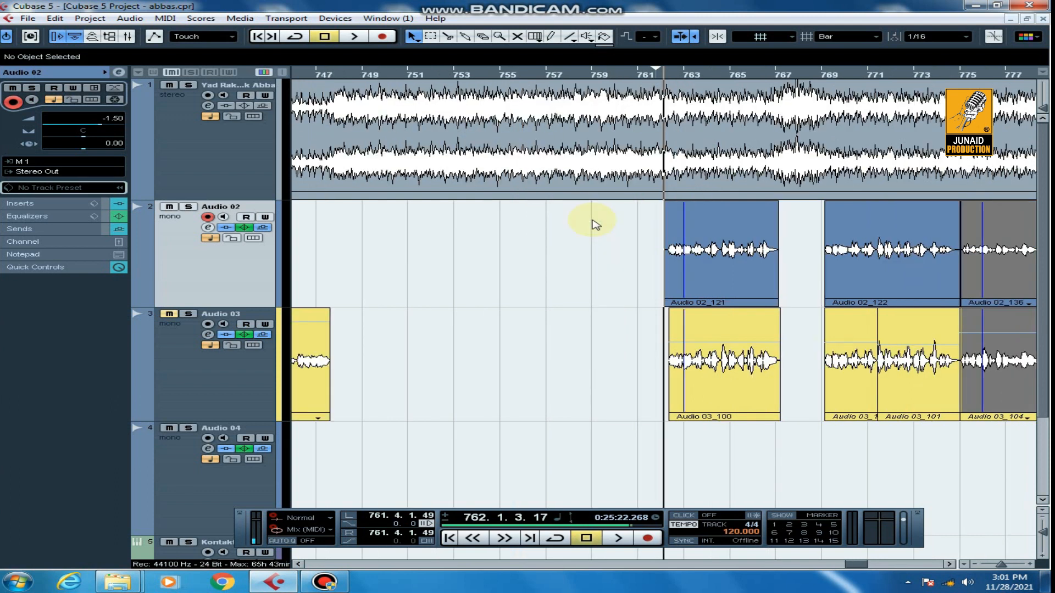
{"action": "key", "text": "g"}
{"action": "key", "text": "g"}
{"action": "key", "text": "g"}
{"action": "left_click_drag", "start_coordinate": [989, 119], "coordinate": [506, 469]}
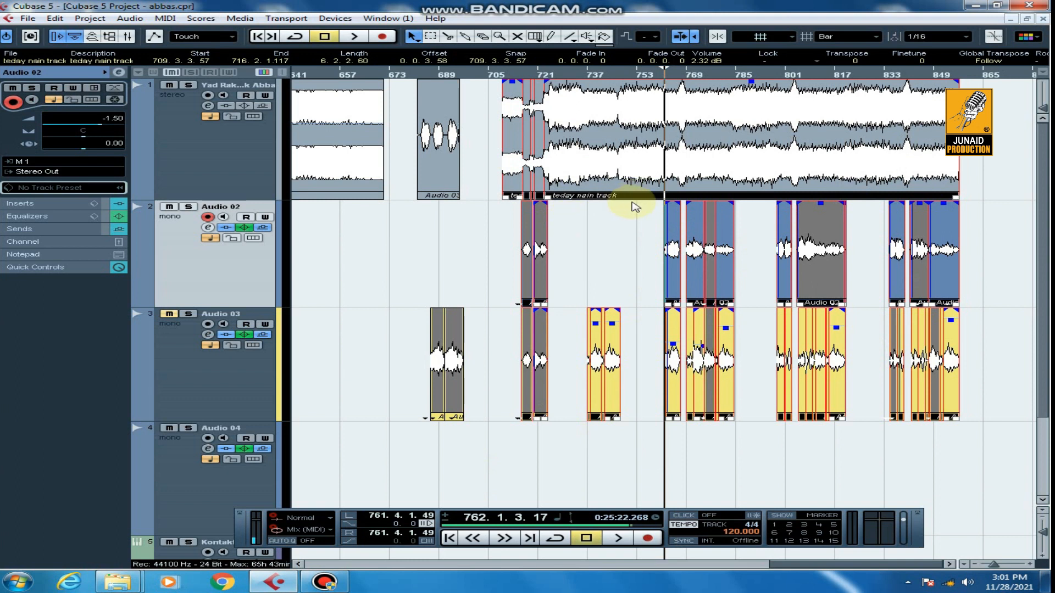
{"action": "key", "text": "p"}
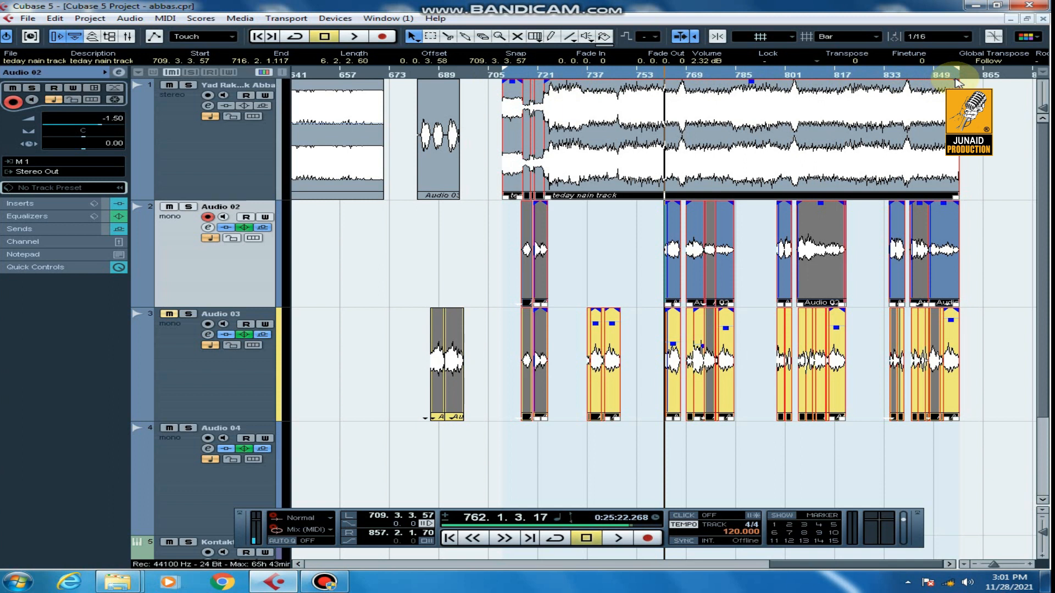
Open the Audio Mixdown export settings, examine the file name, path and available file formats, and close them without exporting.
{"action": "left_click", "coordinate": [28, 18]}
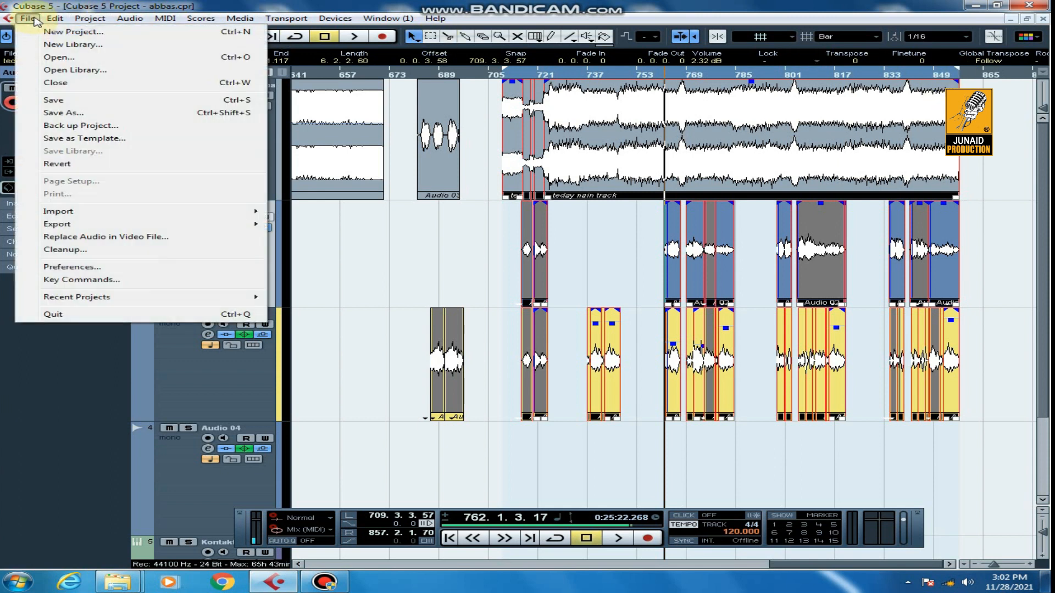
{"action": "mouse_move", "coordinate": [66, 229]}
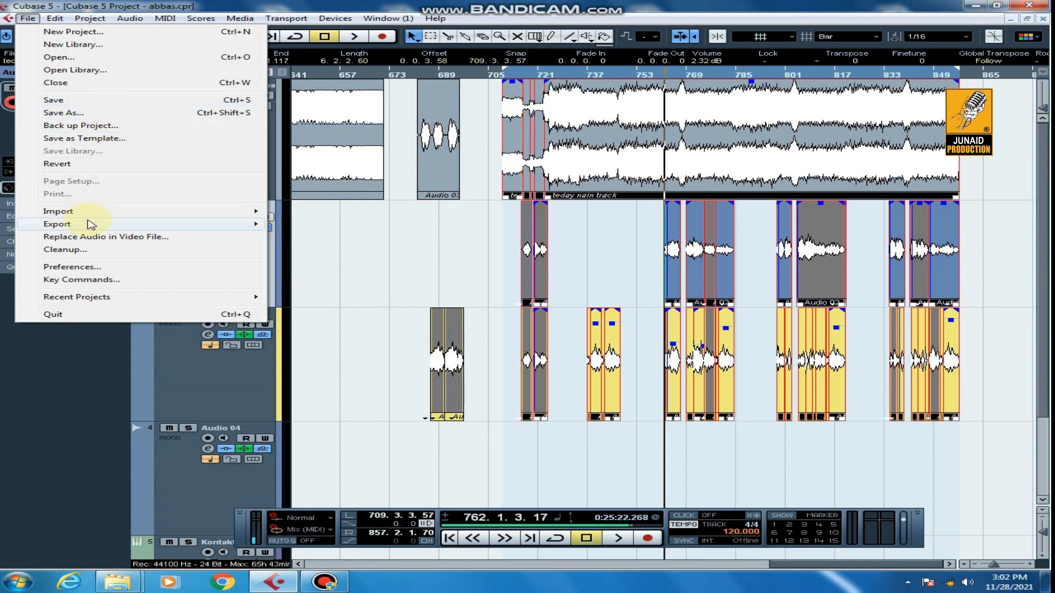
{"action": "mouse_move", "coordinate": [128, 226]}
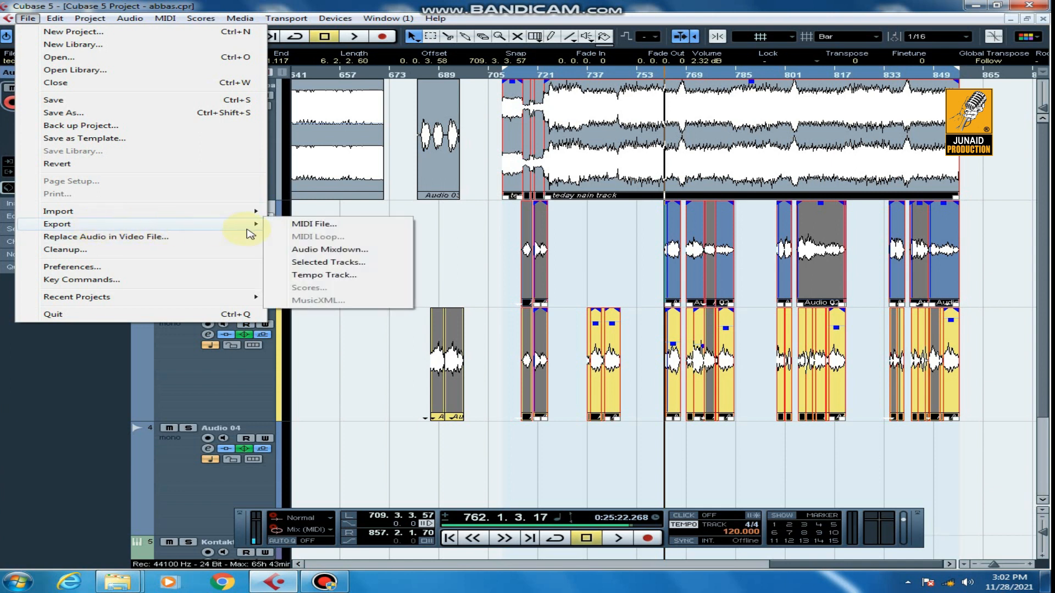
{"action": "left_click", "coordinate": [360, 253]}
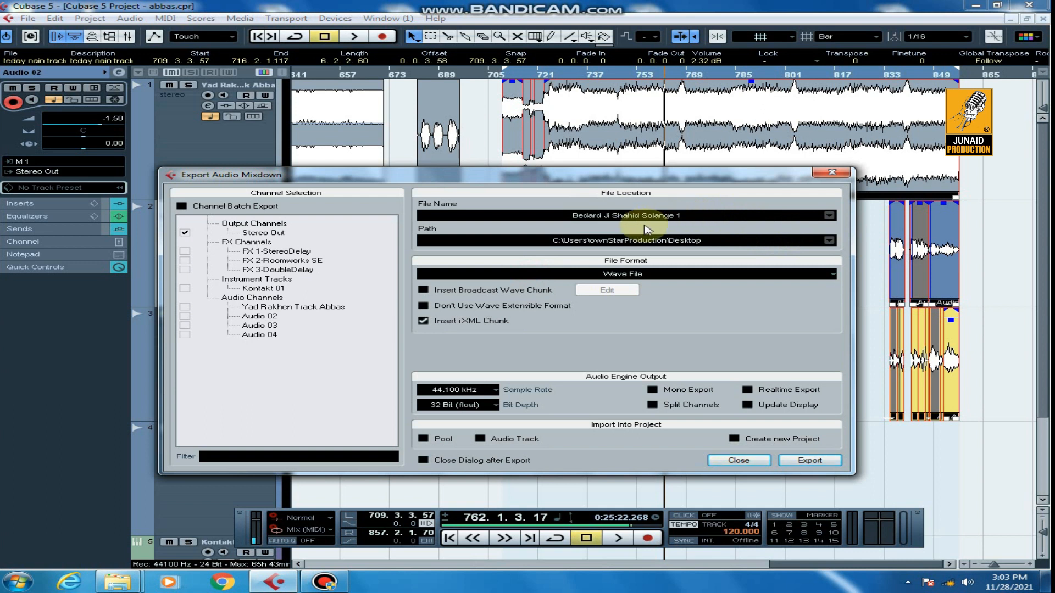
{"action": "left_click", "coordinate": [700, 220]}
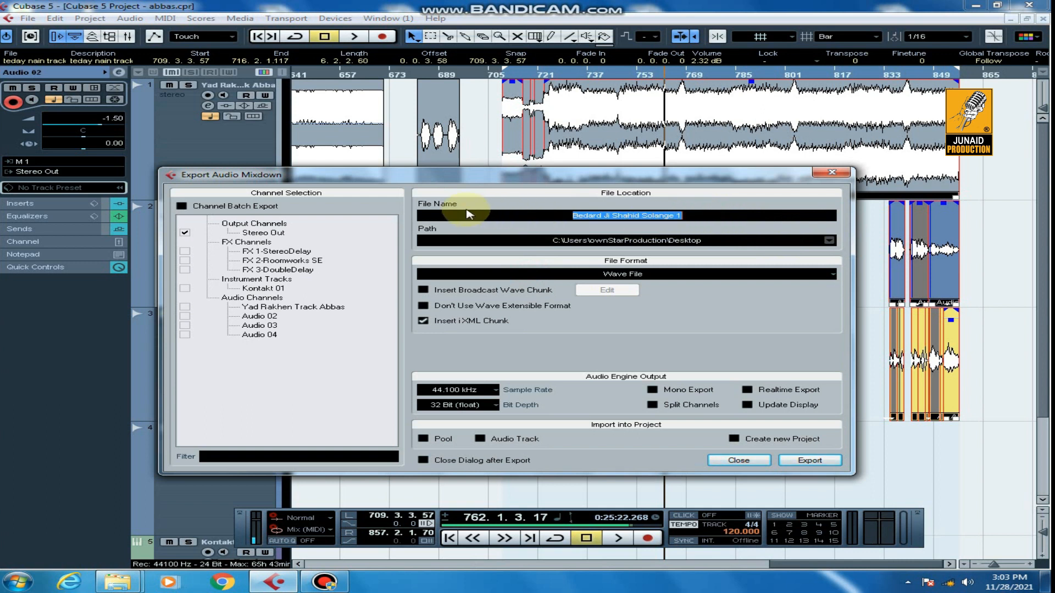
{"action": "left_click", "coordinate": [759, 231]}
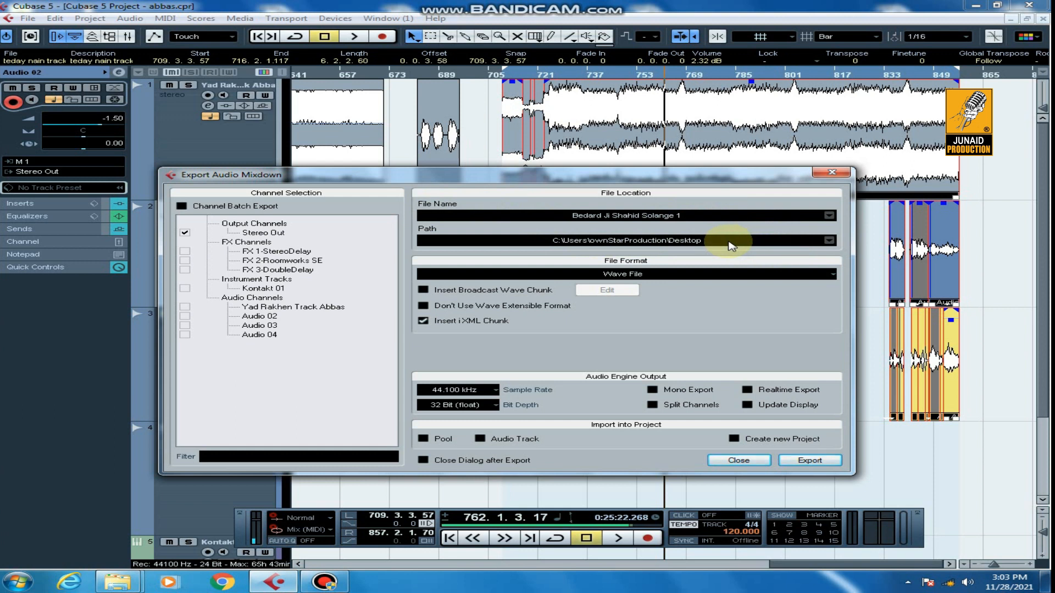
{"action": "left_click", "coordinate": [671, 273]}
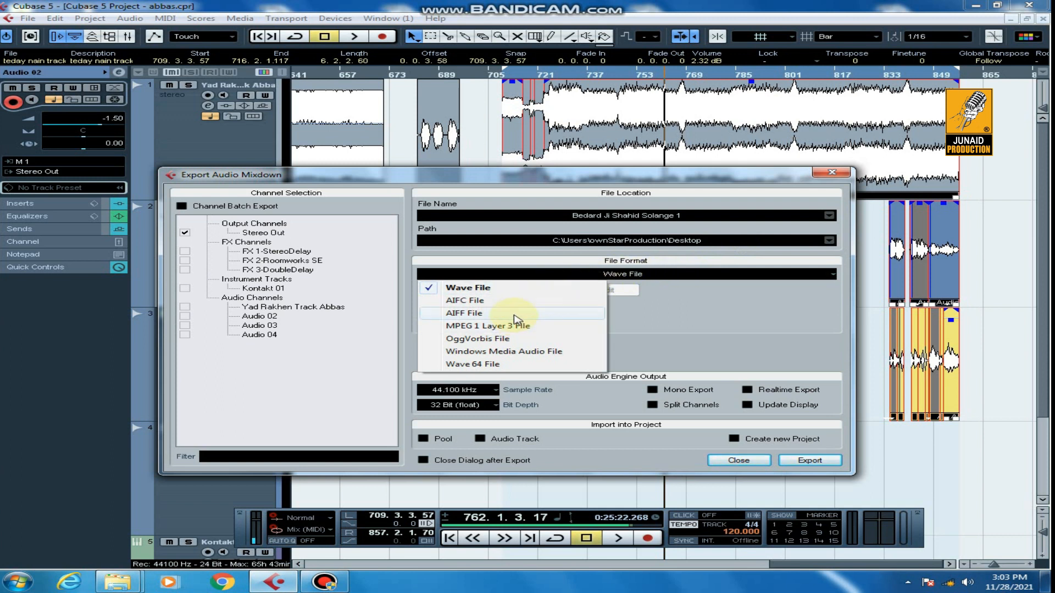
{"action": "left_click", "coordinate": [655, 304]}
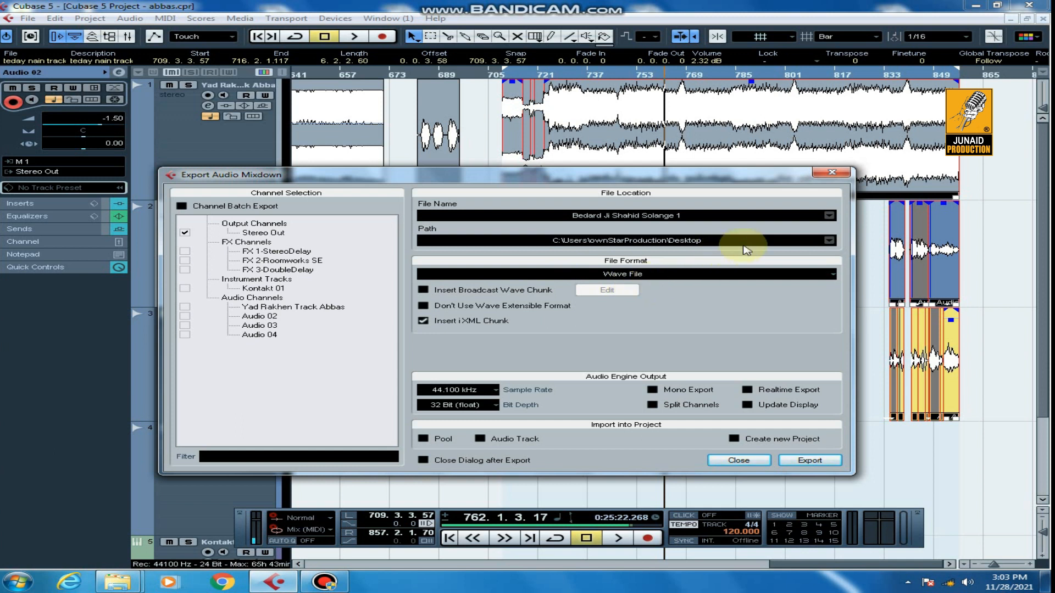
{"action": "left_click", "coordinate": [839, 172]}
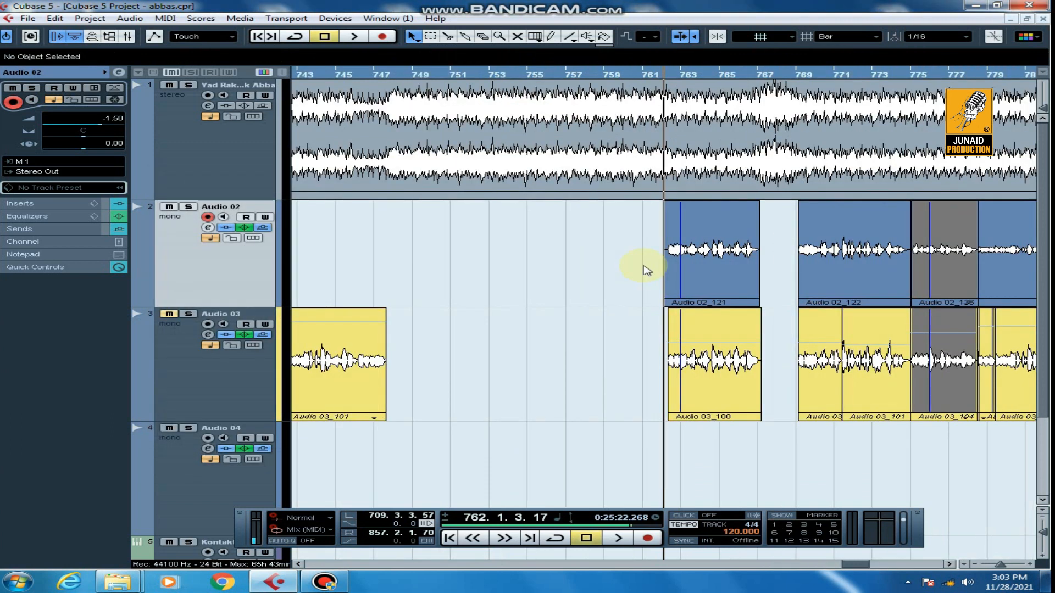
Select the Audio 02 track's events between about bars 762 and 784 and set the locators to that selection.
{"action": "key", "text": "g"}
{"action": "key", "text": "g"}
{"action": "left_click", "coordinate": [645, 268]}
{"action": "mouse_move", "coordinate": [952, 240]}
{"action": "left_mouse_down"}
{"action": "mouse_move", "coordinate": [845, 264]}
{"action": "mouse_move", "coordinate": [654, 258]}
{"action": "left_mouse_up"}
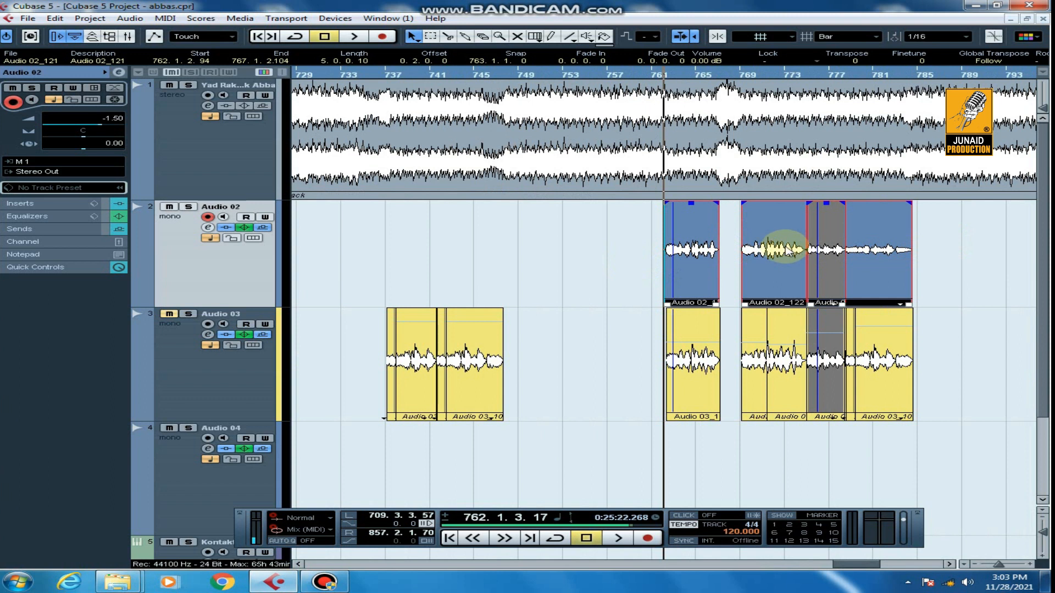
{"action": "left_click", "coordinate": [956, 253]}
{"action": "left_click_drag", "start_coordinate": [977, 243], "coordinate": [653, 256]}
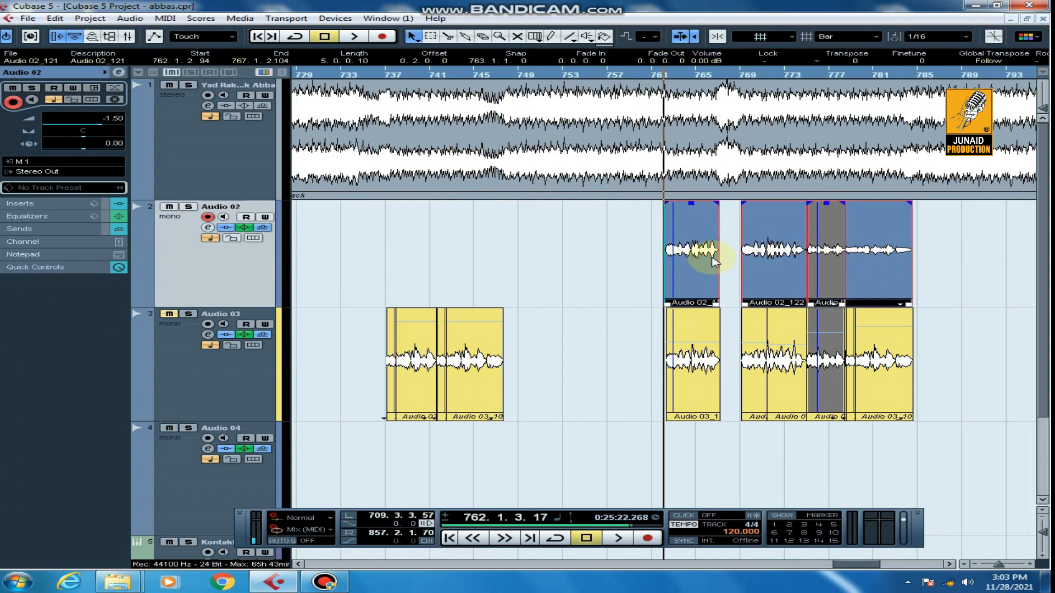
{"action": "key", "text": "p"}
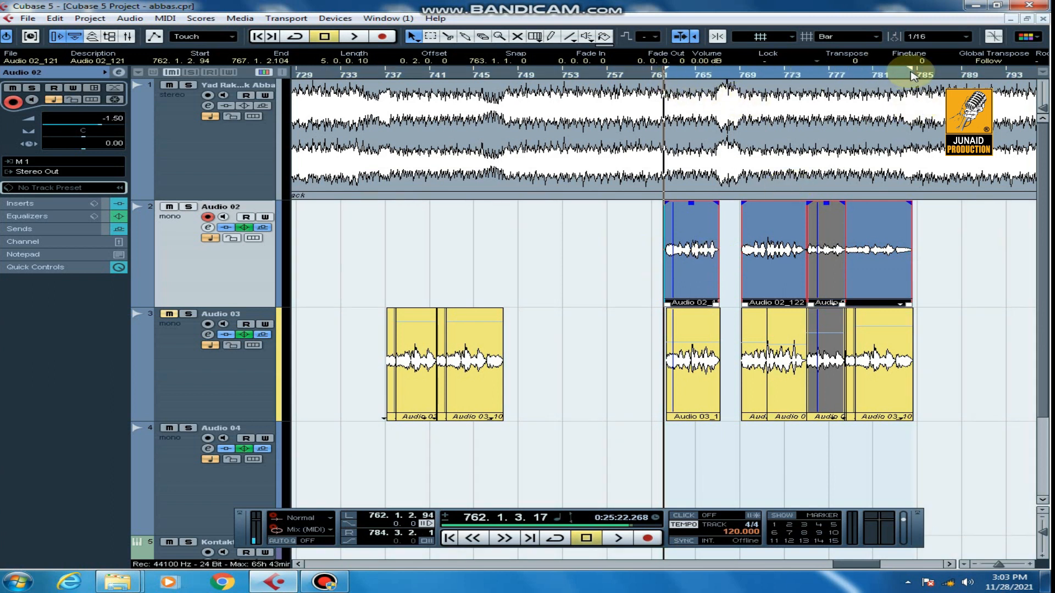
Check the Audio Mixdown export settings for the Audio 02 range and close them without exporting.
{"action": "left_click", "coordinate": [28, 18]}
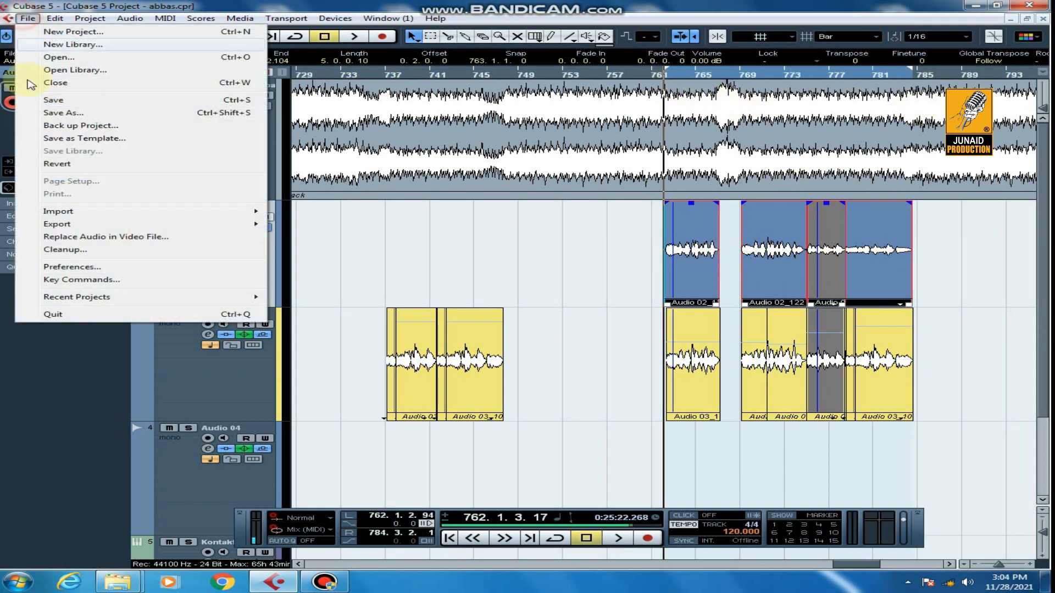
{"action": "mouse_move", "coordinate": [62, 228]}
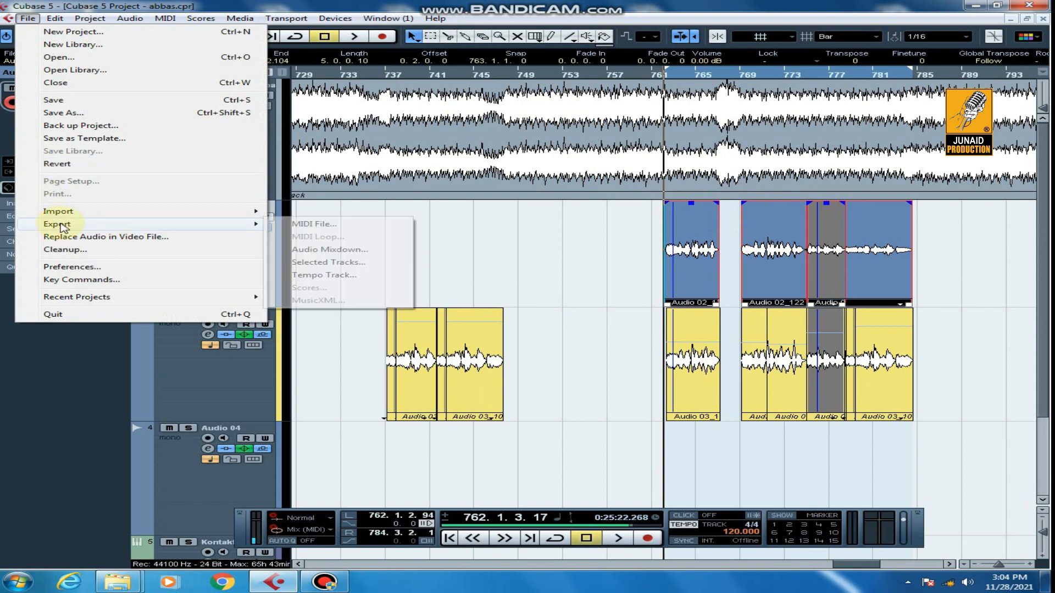
{"action": "left_click", "coordinate": [360, 249]}
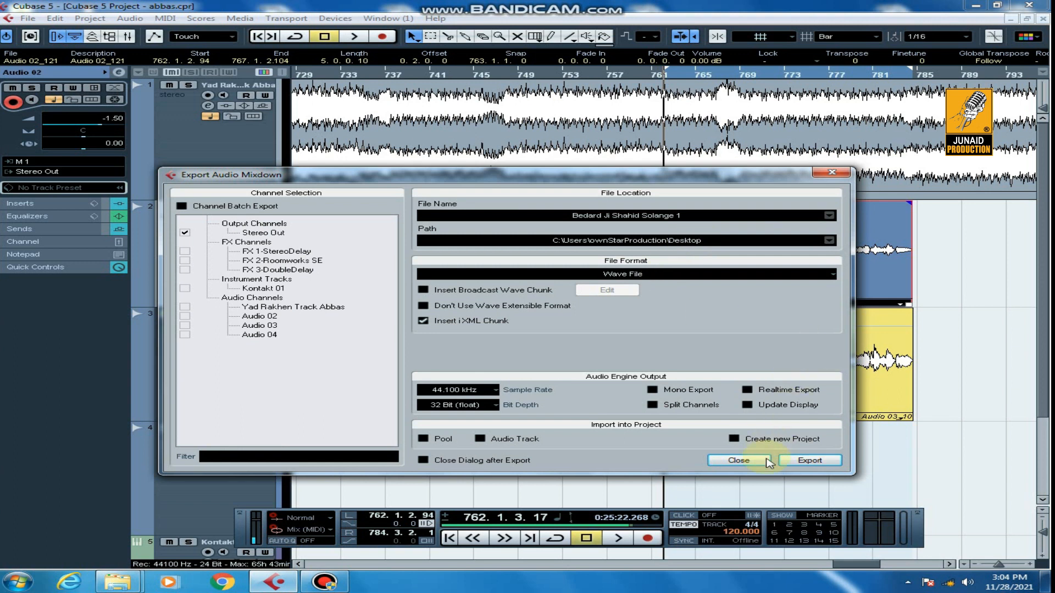
{"action": "left_click", "coordinate": [832, 172]}
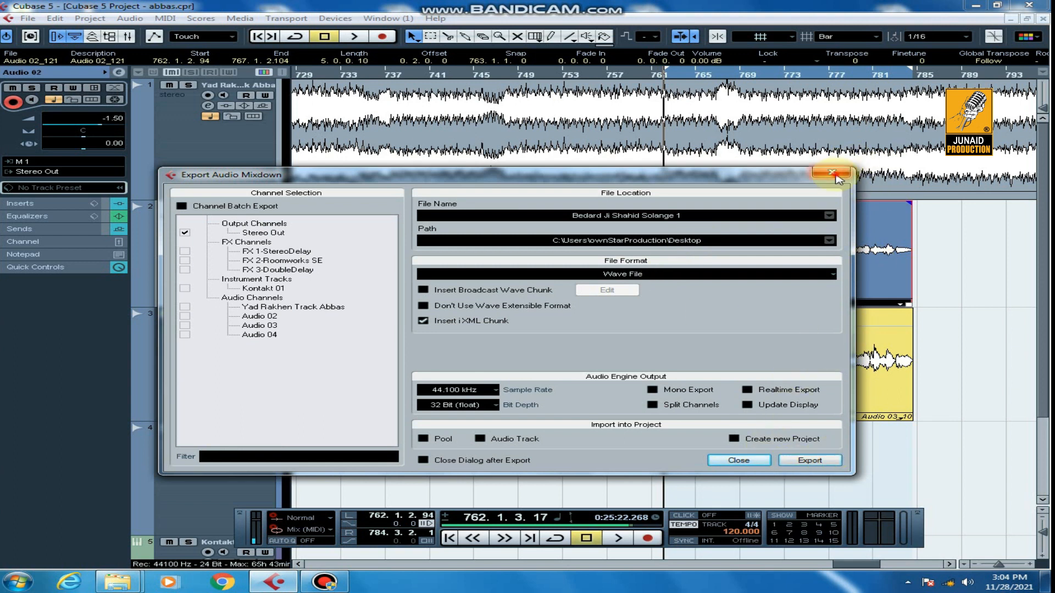
Select the Audio 02_122 event and mark a new locator range over it, from about bar 769 to 784.
{"action": "left_click", "coordinate": [965, 252]}
{"action": "left_click", "coordinate": [655, 70]}
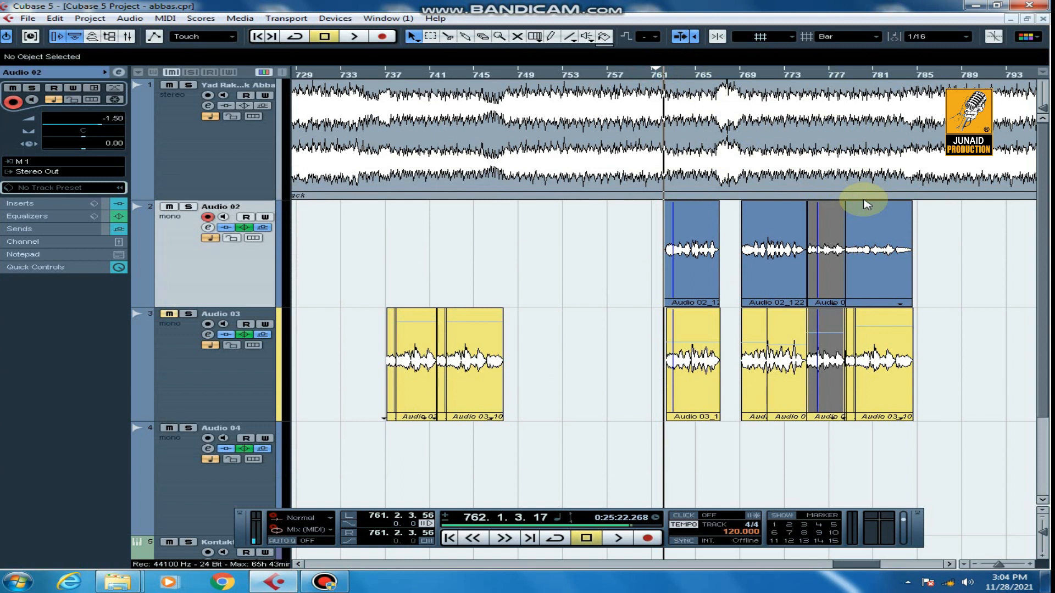
{"action": "left_click", "coordinate": [758, 249]}
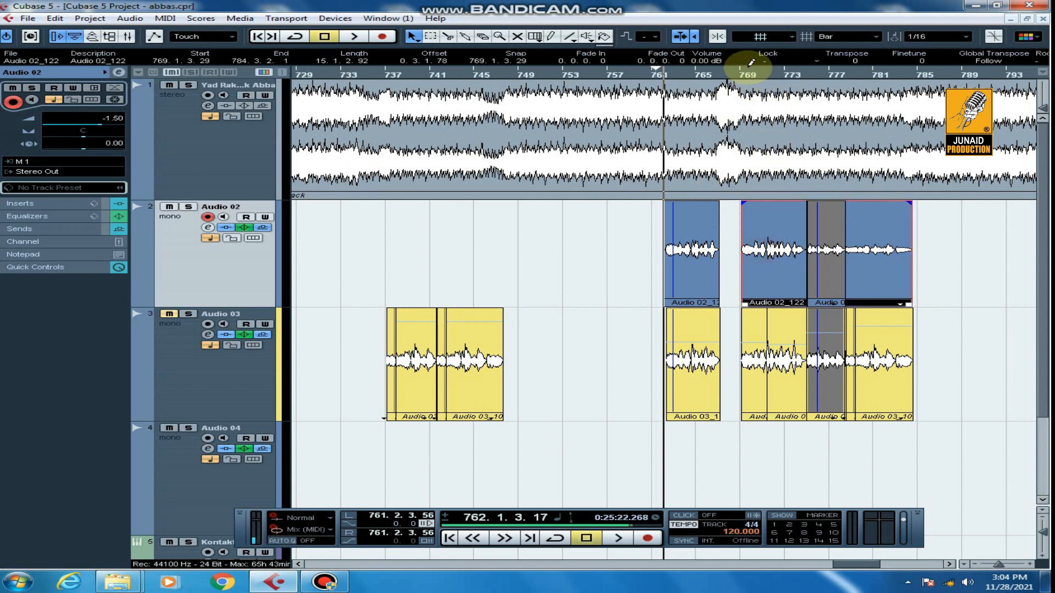
{"action": "mouse_move", "coordinate": [751, 62]}
{"action": "left_mouse_down"}
{"action": "mouse_move", "coordinate": [896, 101]}
{"action": "mouse_move", "coordinate": [924, 128]}
{"action": "left_mouse_up"}
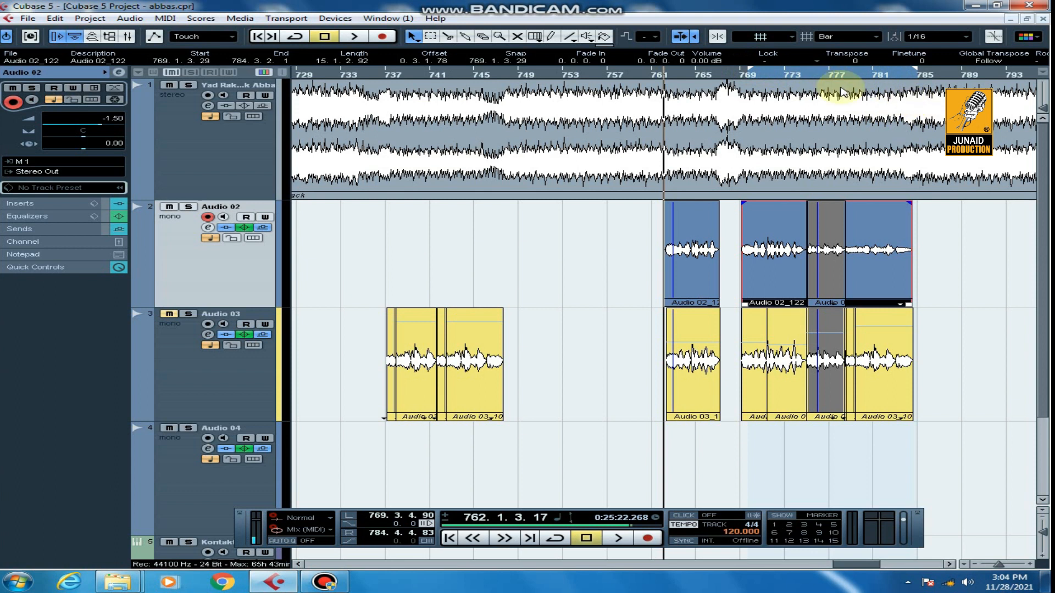
Export the marked range as a Wave audio mixdown named "test" to the desktop and close the export settings.
{"action": "left_click", "coordinate": [28, 18]}
{"action": "mouse_move", "coordinate": [91, 228]}
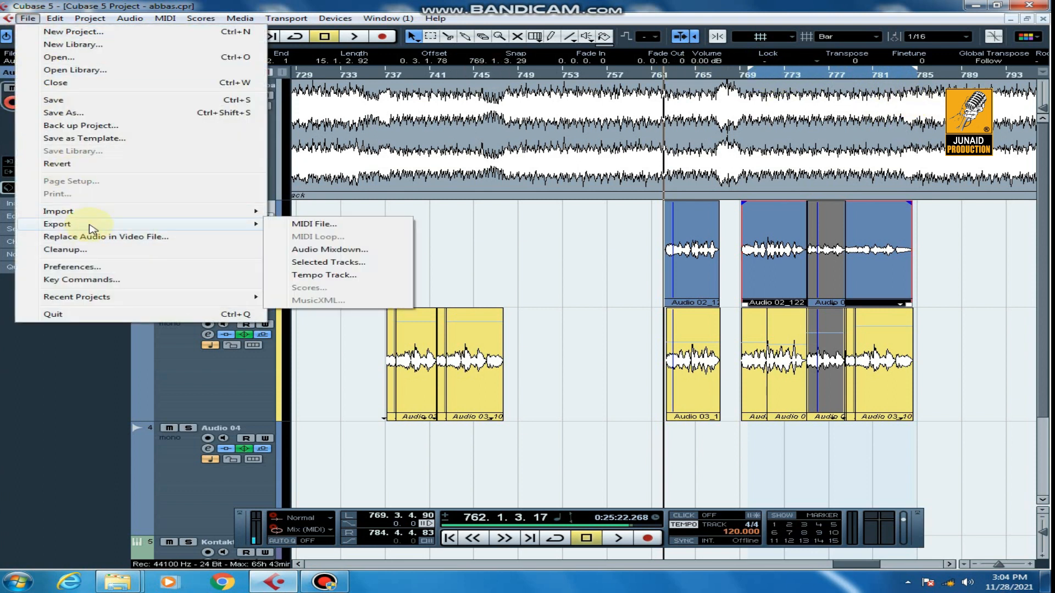
{"action": "left_click", "coordinate": [329, 250]}
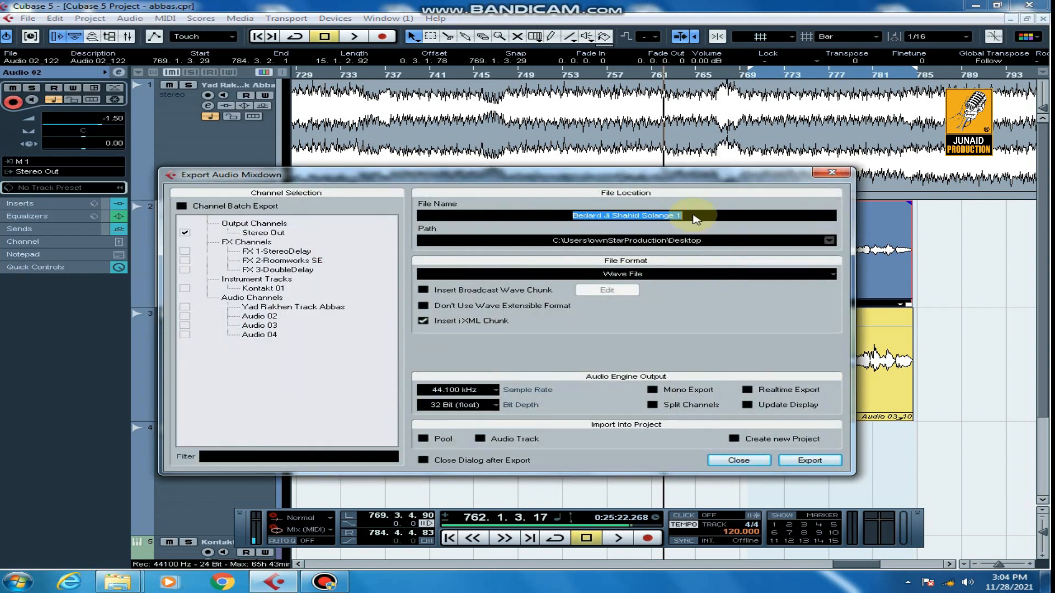
{"action": "type", "text": "test"}
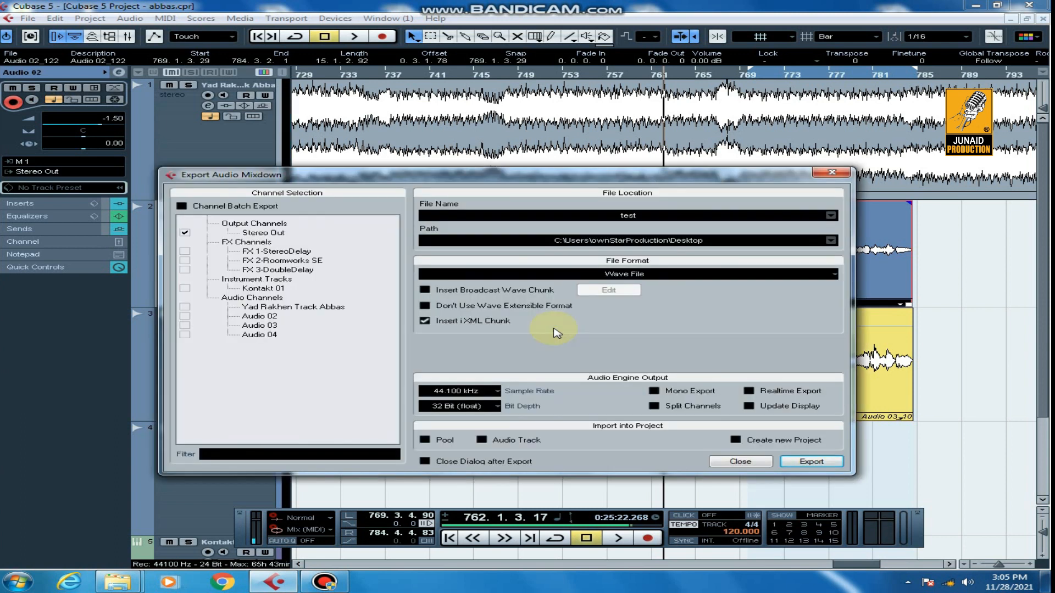
{"action": "left_click", "coordinate": [831, 172]}
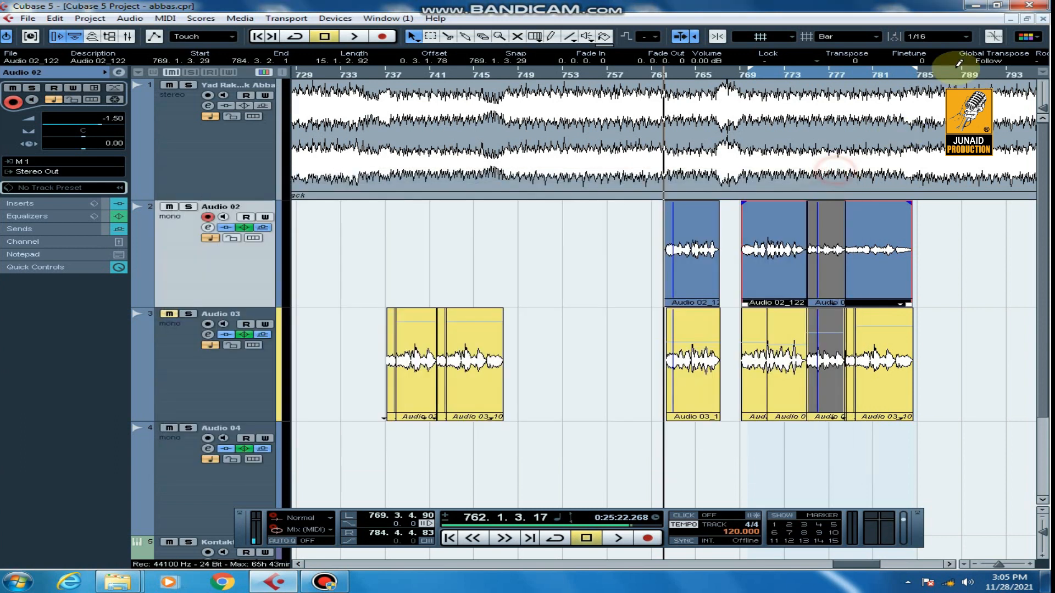
Move the exported test.wav to a free area of the desktop, play it briefly in the media player, pause it and return to Cubase.
{"action": "left_click", "coordinate": [976, 7]}
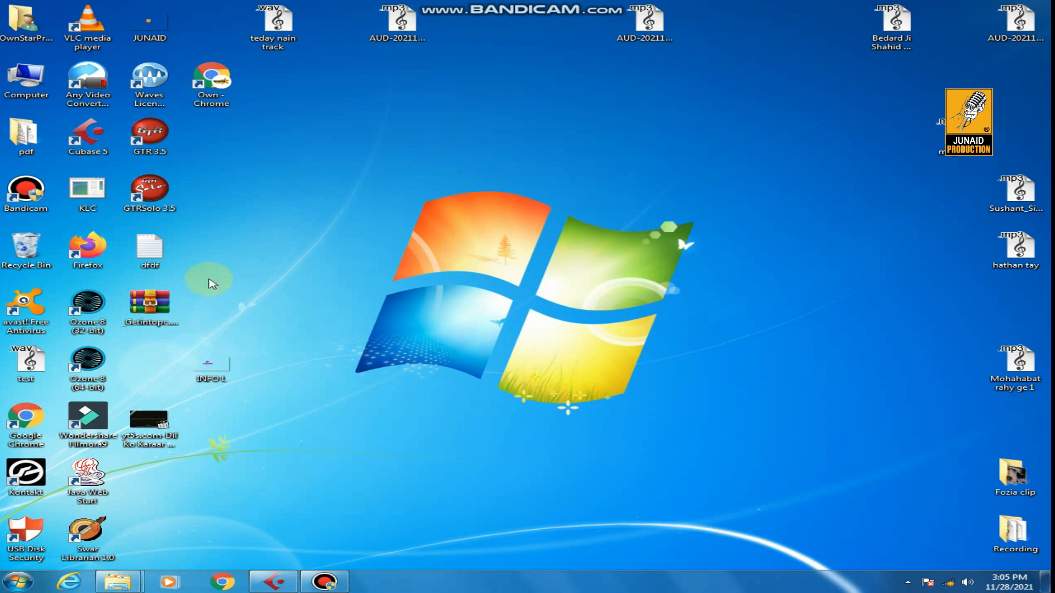
{"action": "left_click_drag", "start_coordinate": [26, 361], "coordinate": [468, 145]}
{"action": "double_click", "coordinate": [464, 140]}
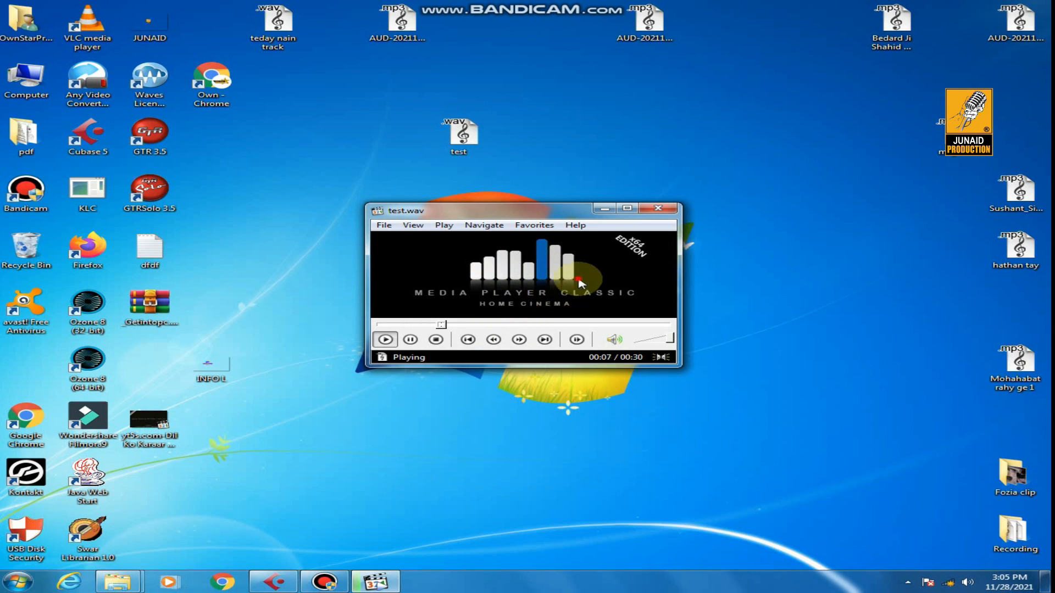
{"action": "left_click", "coordinate": [578, 280]}
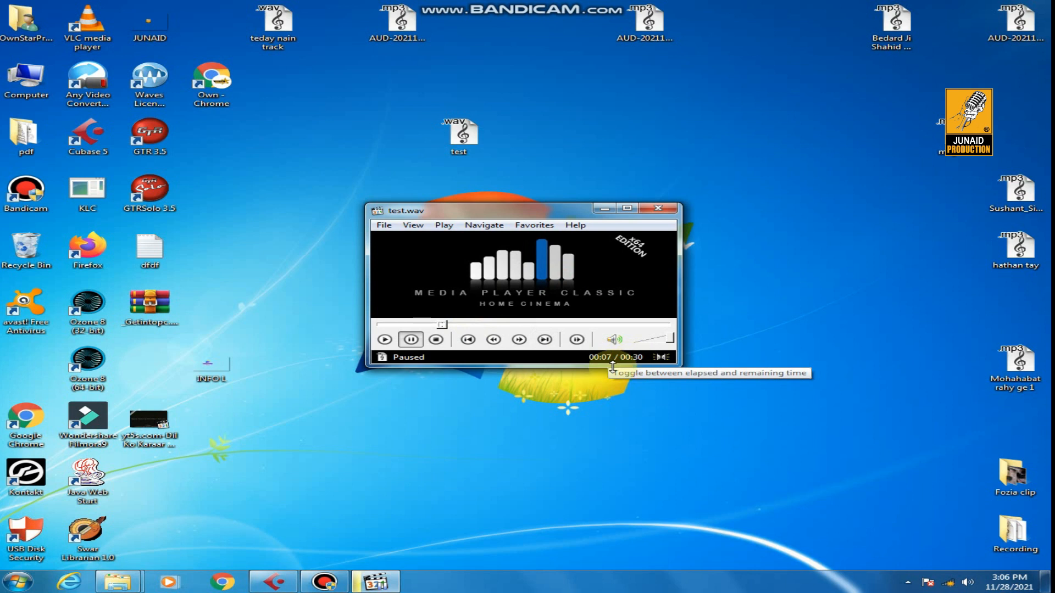
{"action": "left_click", "coordinate": [273, 582]}
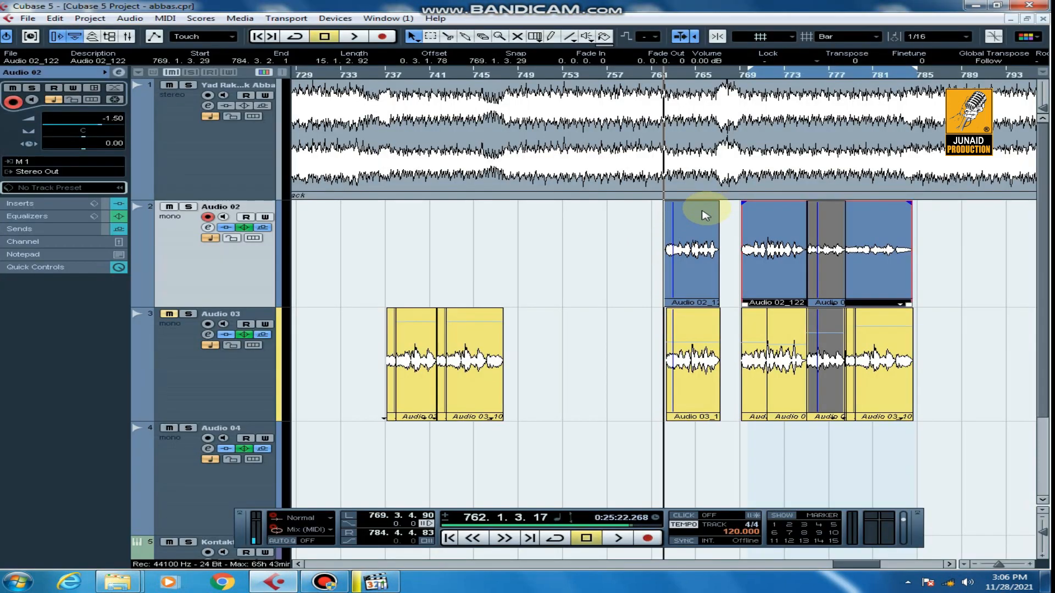